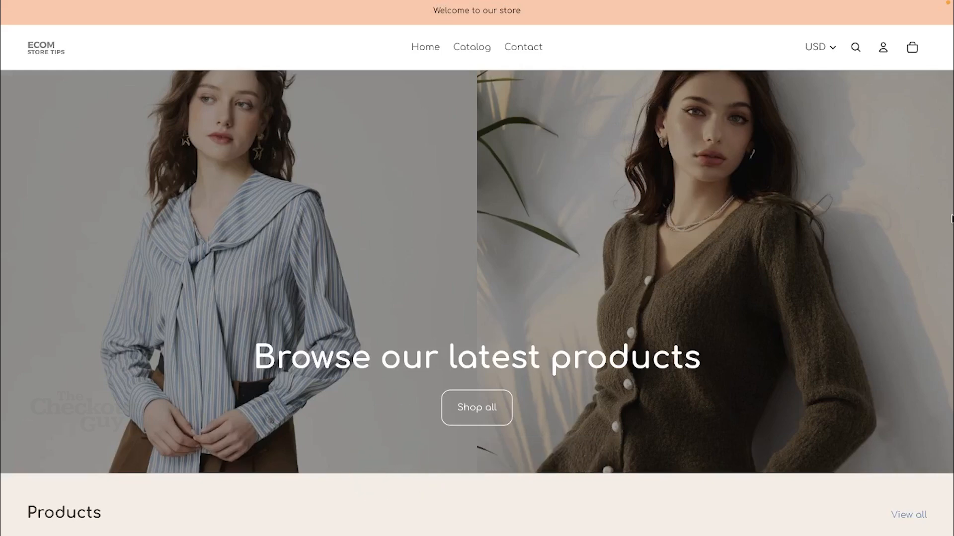
Step: View the Nex Discount: Capping Discount listing in the Shopify App Store and switch to the Nex Discounts app in the store admin
{"action": "mouse_move", "coordinate": [2, 158]}
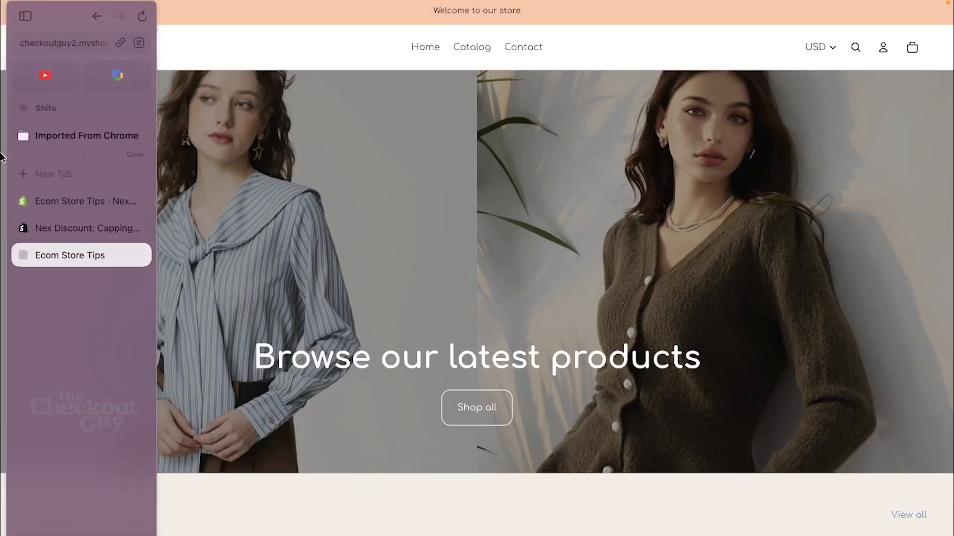
{"action": "left_click", "coordinate": [57, 228]}
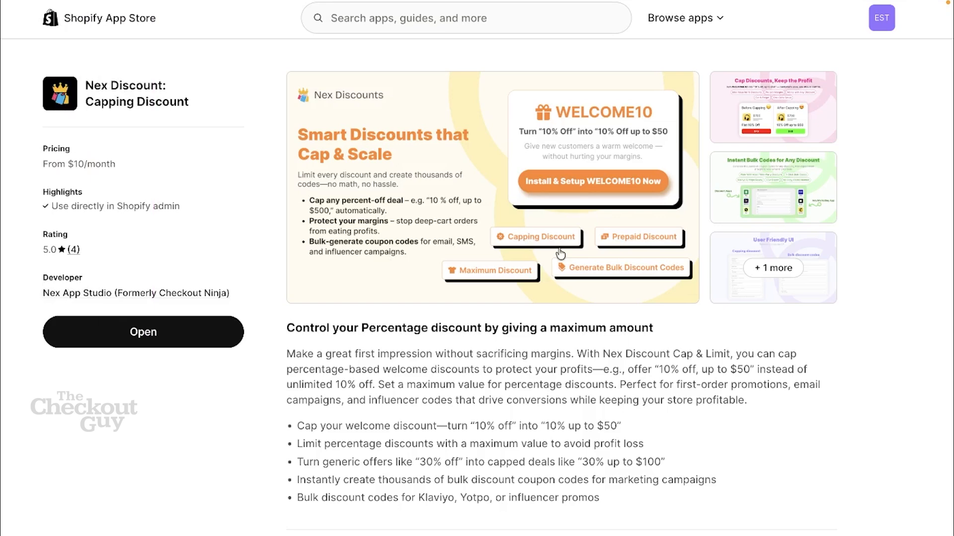
{"action": "mouse_move", "coordinate": [3, 216]}
{"action": "left_click", "coordinate": [67, 202]}
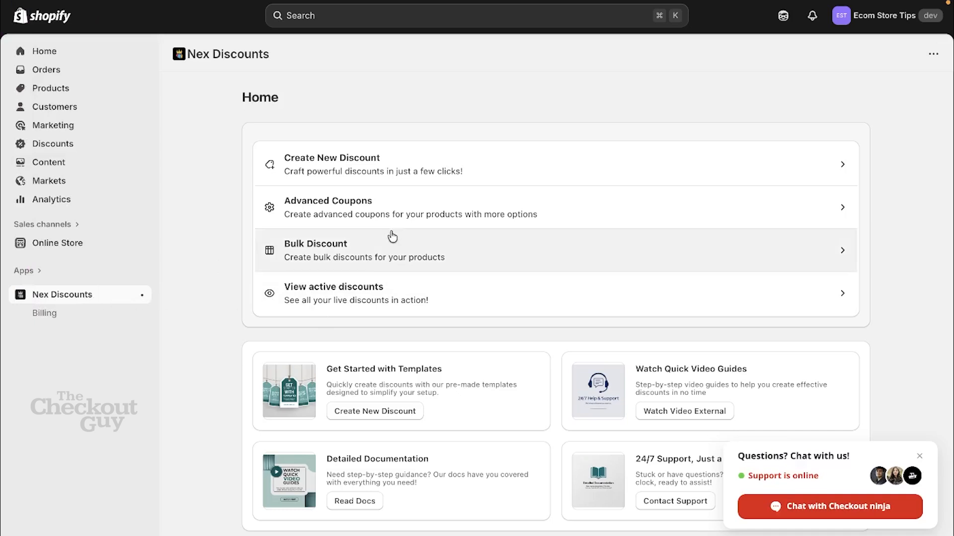
Step: Create a new discount of the Discount Code type with the code 30%OFF
{"action": "left_click", "coordinate": [373, 177]}
{"action": "left_click", "coordinate": [271, 168]}
{"action": "left_click", "coordinate": [325, 222]}
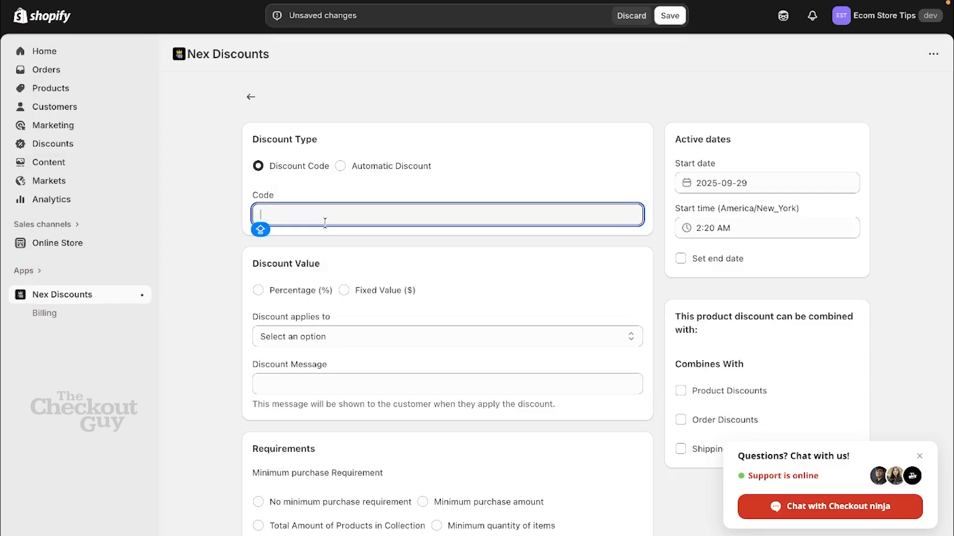
{"action": "type", "text": "30%OFF"}
Step: Make the discount percentage-based at 30 percent with a capping amount of 300
{"action": "left_click", "coordinate": [283, 291]}
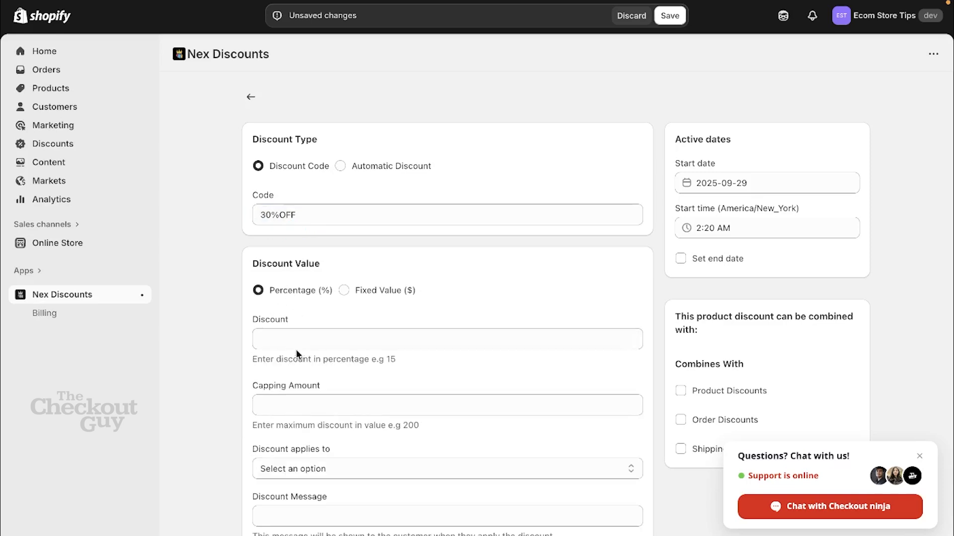
{"action": "left_click", "coordinate": [296, 349]}
{"action": "type", "text": "30"}
{"action": "left_click", "coordinate": [313, 403]}
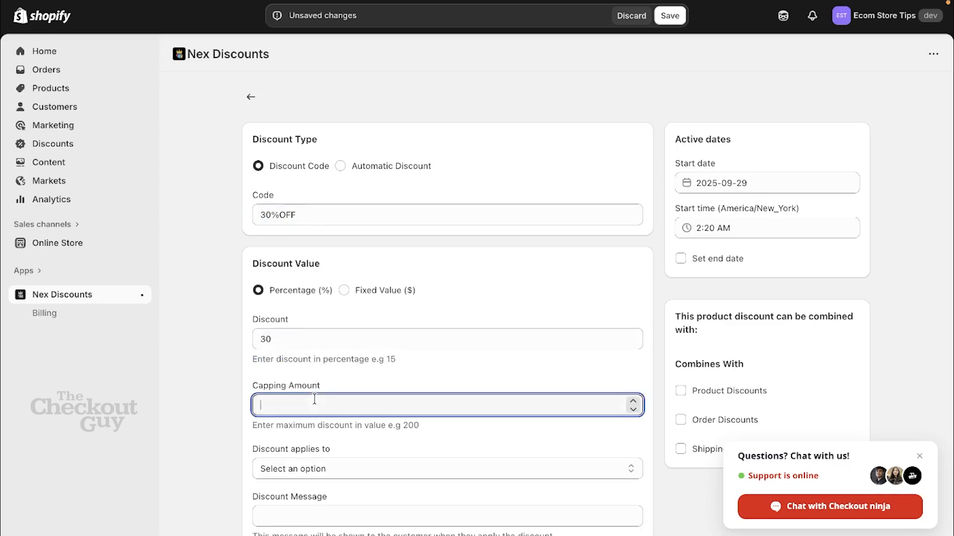
{"action": "type", "text": "300"}
{"action": "left_click", "coordinate": [432, 376]}
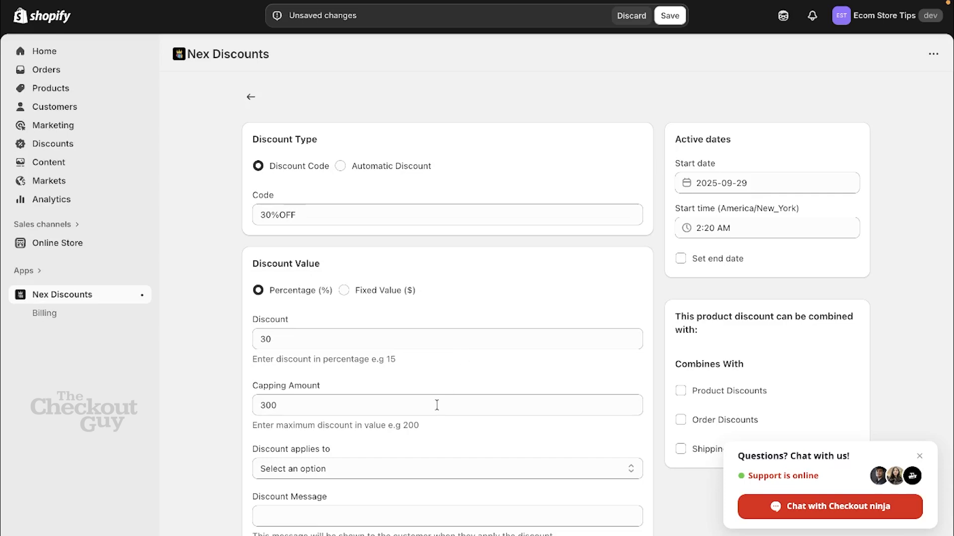
Step: Apply the discount to all products
{"action": "scroll", "coordinate": [424, 450], "scroll_direction": "down", "scroll_amount": 5}
{"action": "scroll", "coordinate": [424, 450], "scroll_direction": "down", "scroll_amount": 1}
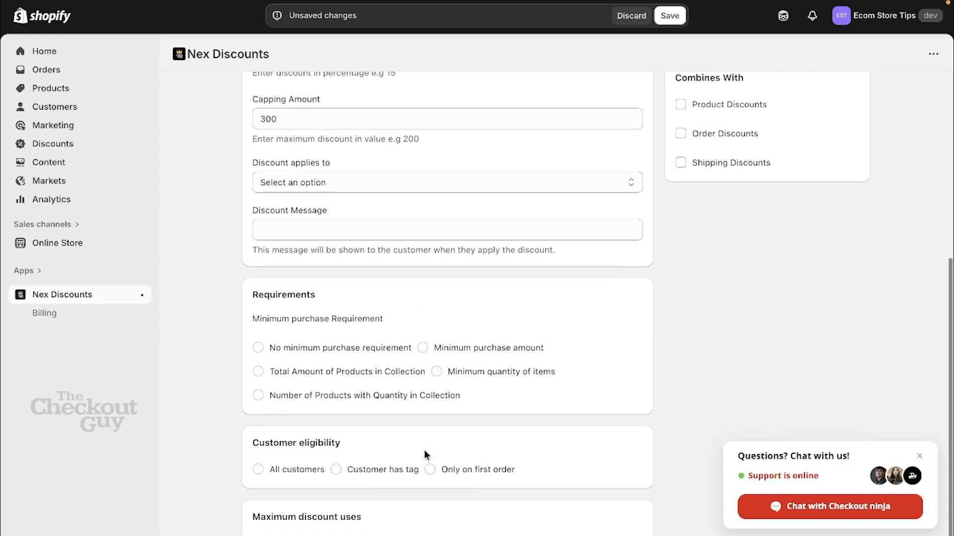
{"action": "left_click", "coordinate": [425, 182]}
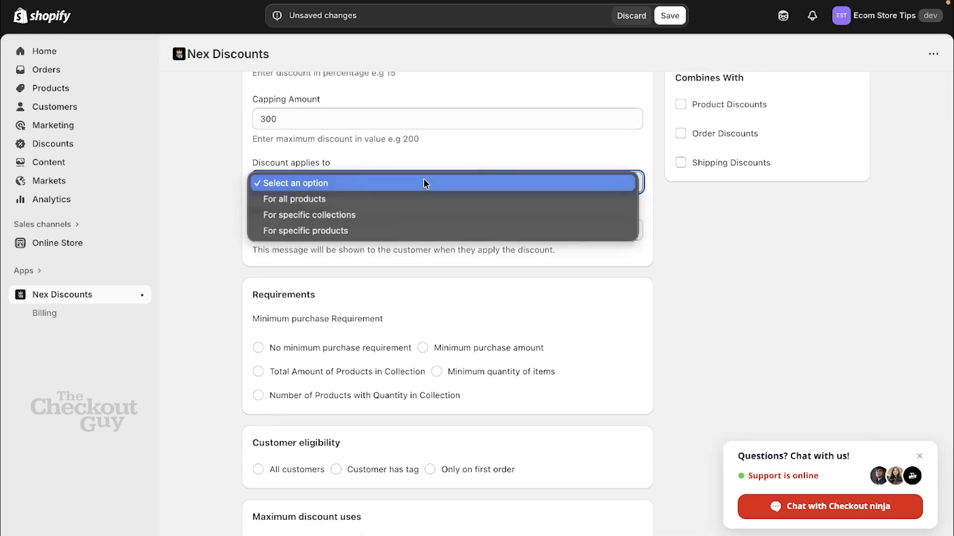
{"action": "left_click", "coordinate": [406, 198]}
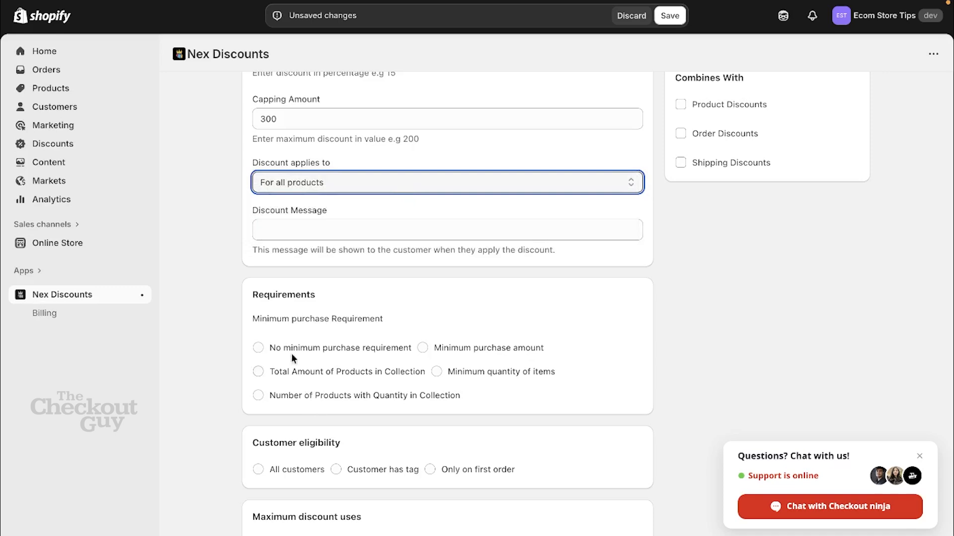
Step: Choose no minimum purchase requirement and make all customers eligible for the discount
{"action": "left_click", "coordinate": [334, 352]}
{"action": "left_click", "coordinate": [334, 351]}
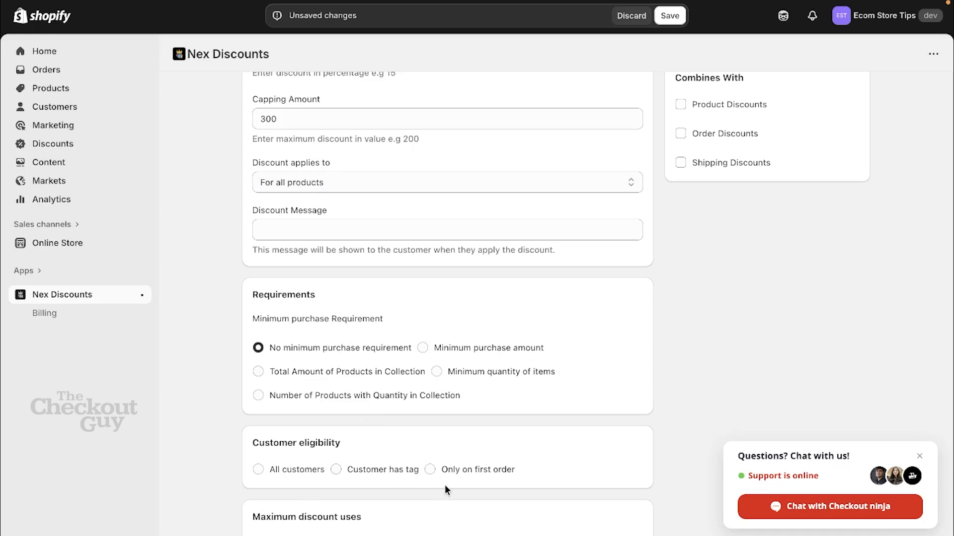
{"action": "scroll", "coordinate": [260, 472], "scroll_direction": "down", "scroll_amount": 2}
{"action": "left_click", "coordinate": [257, 470]}
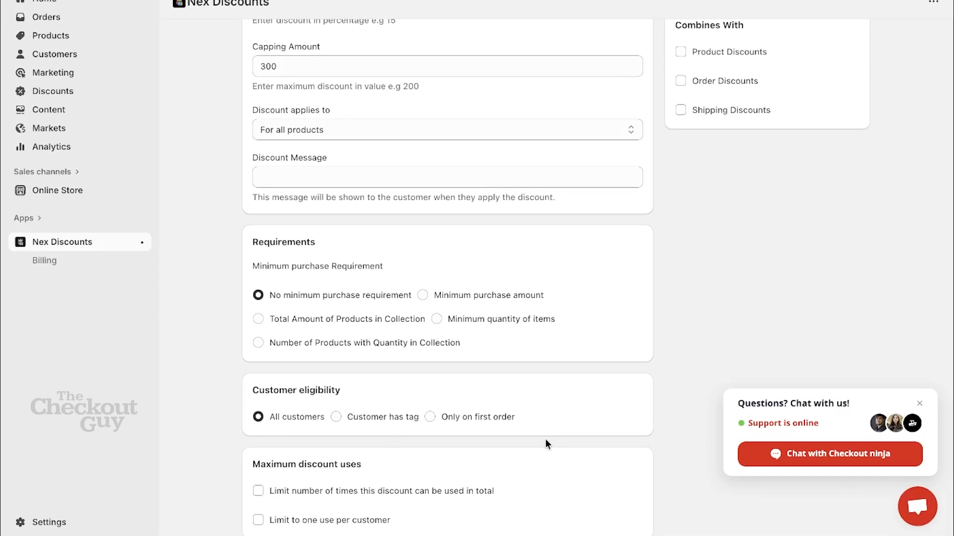
Step: Limit the discount to 100 uses in total and to one use per customer
{"action": "left_click", "coordinate": [445, 499]}
{"action": "left_click", "coordinate": [424, 515]}
{"action": "key", "text": "Caps_Lock"}
{"action": "type", "text": "100"}
{"action": "left_click", "coordinate": [525, 462]}
{"action": "scroll", "coordinate": [526, 462], "scroll_direction": "down", "scroll_amount": 1}
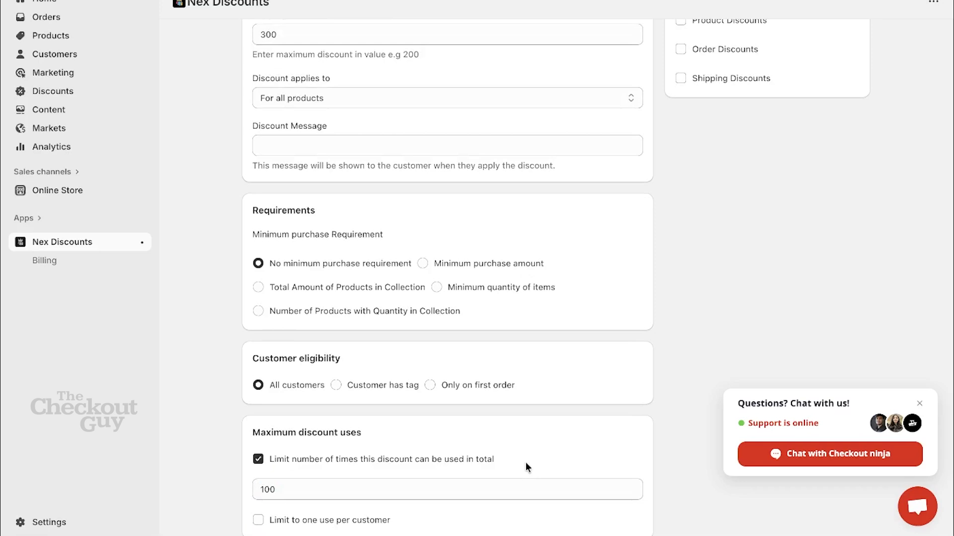
{"action": "left_click", "coordinate": [360, 521]}
Step: Enable an end date in the discount's active dates
{"action": "scroll", "coordinate": [564, 201], "scroll_direction": "up", "scroll_amount": 6}
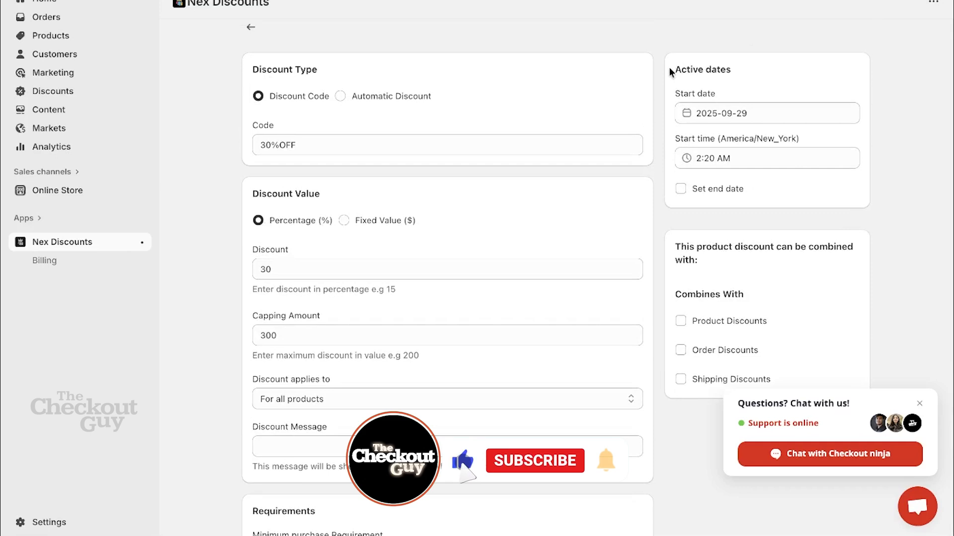
{"action": "left_click_drag", "start_coordinate": [668, 70], "coordinate": [784, 72]}
{"action": "left_click", "coordinate": [744, 85]}
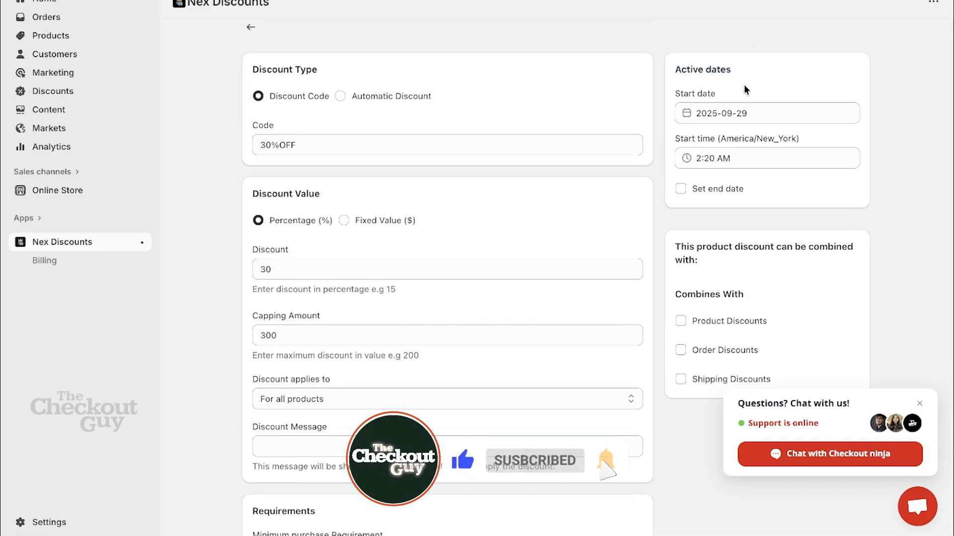
{"action": "scroll", "coordinate": [745, 90], "scroll_direction": "down", "scroll_amount": 1}
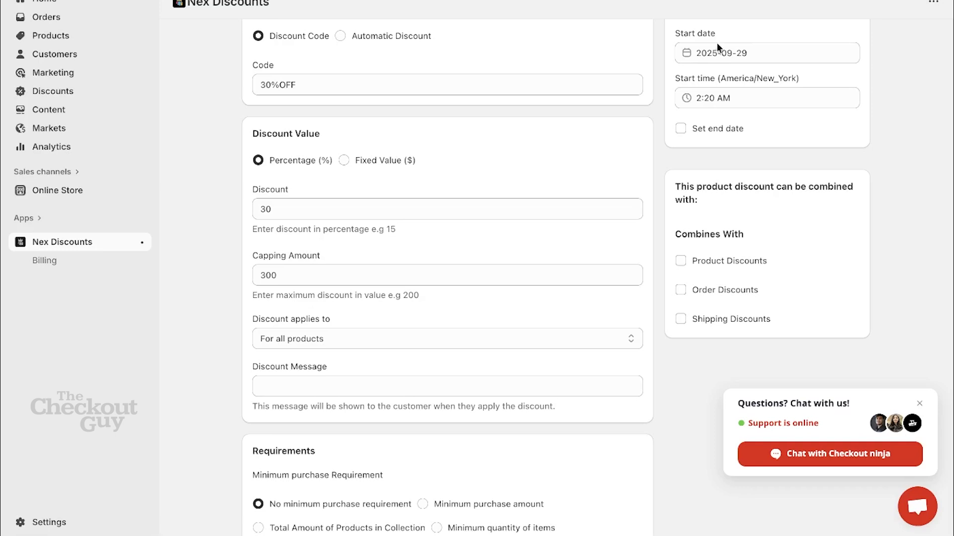
{"action": "left_click", "coordinate": [726, 133]}
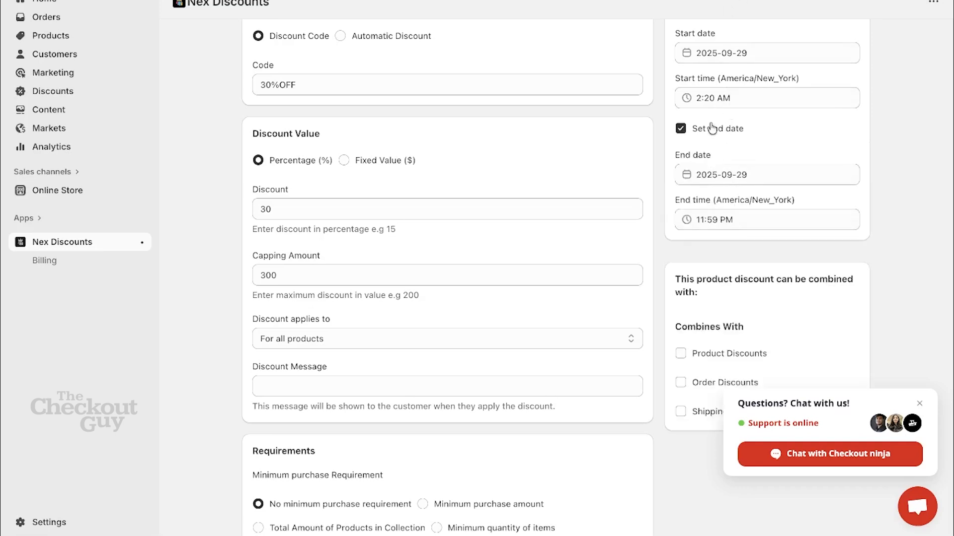
{"action": "scroll", "coordinate": [695, 139], "scroll_direction": "up", "scroll_amount": 1}
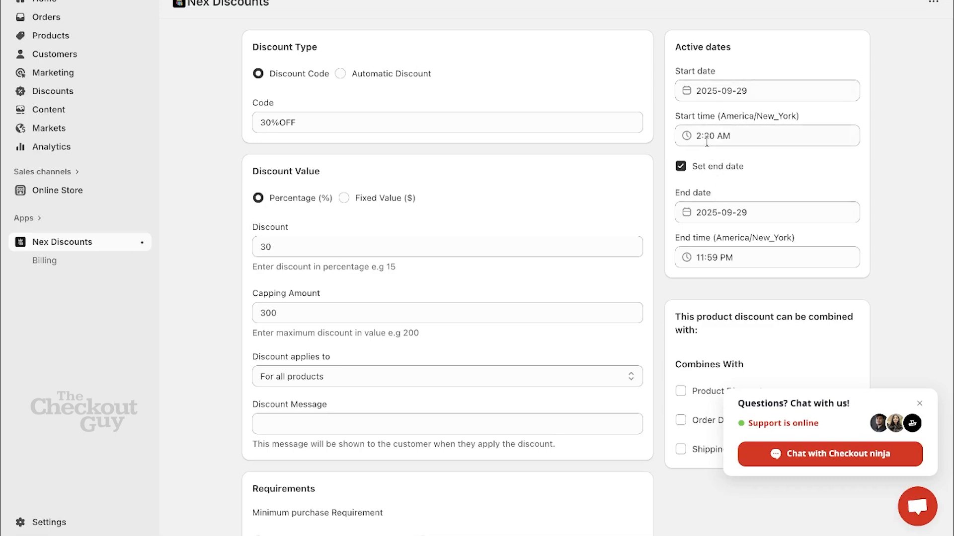
Step: Save the discount and copy its 30%OFF code from the store's discount list
{"action": "scroll", "coordinate": [731, 192], "scroll_direction": "down", "scroll_amount": 4}
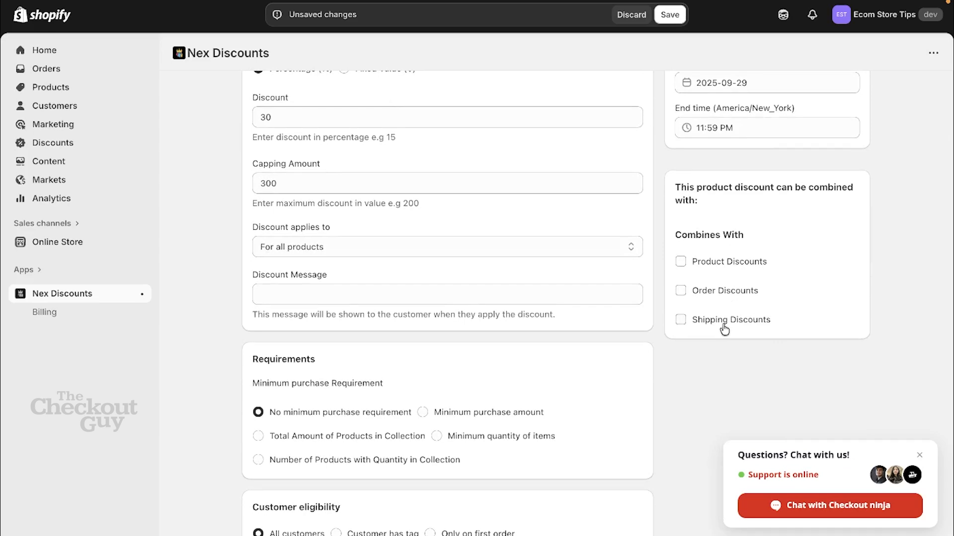
{"action": "scroll", "coordinate": [574, 139], "scroll_direction": "up", "scroll_amount": 5}
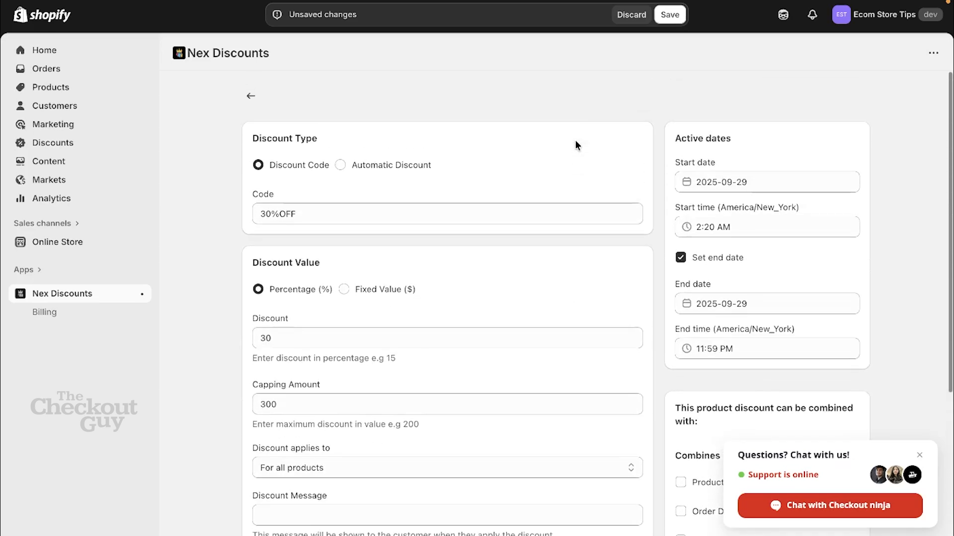
{"action": "left_click", "coordinate": [668, 15]}
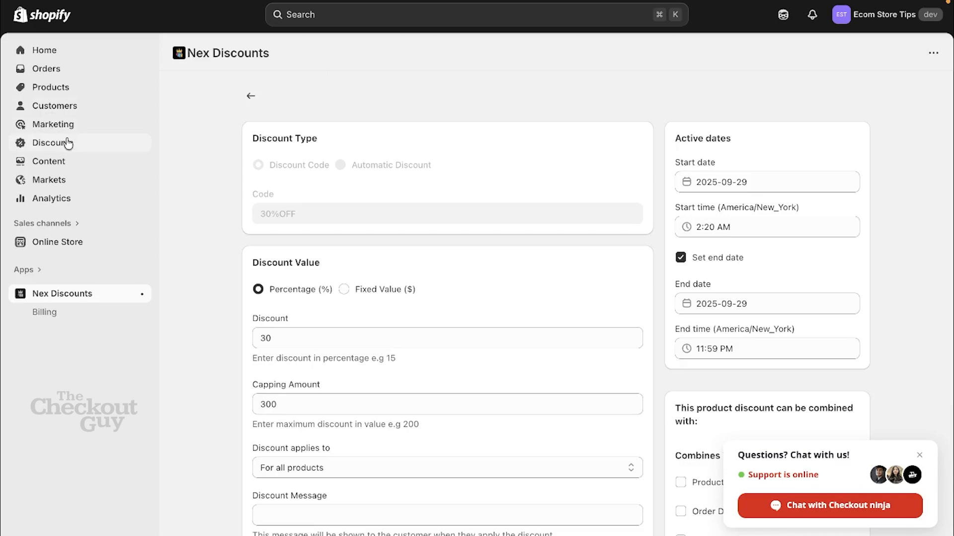
{"action": "left_click", "coordinate": [69, 143]}
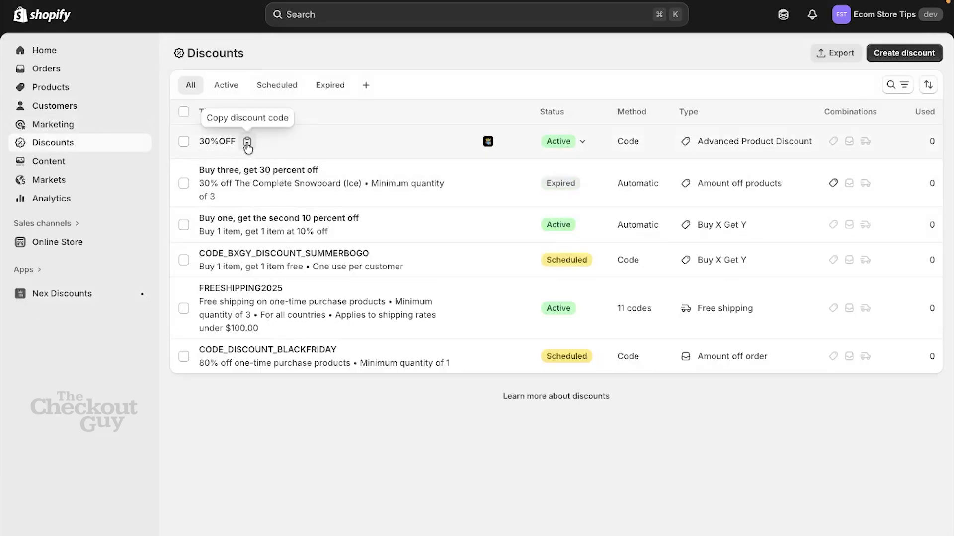
{"action": "left_click", "coordinate": [247, 142]}
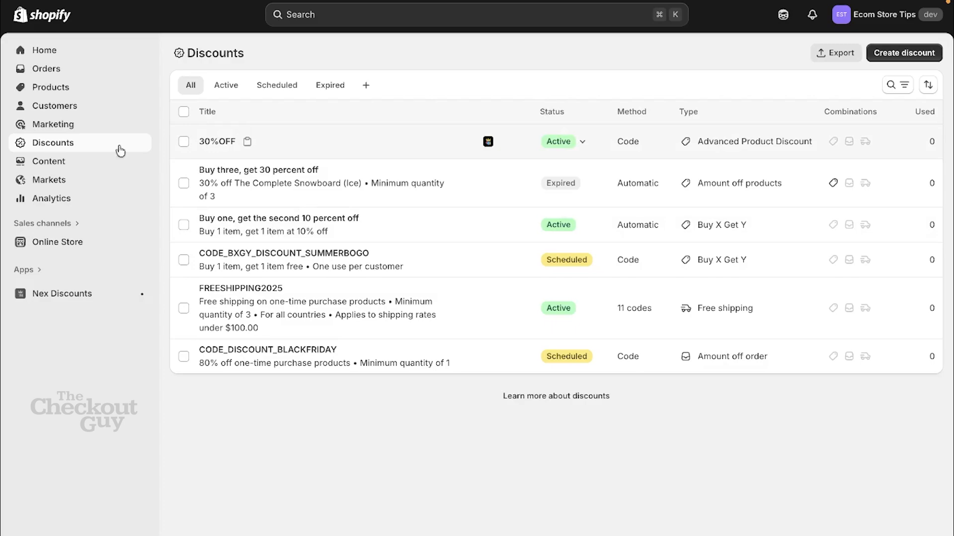
Step: Switch to the Ecom Store Tips storefront and start an immediate checkout for the Girls Top
{"action": "mouse_move", "coordinate": [2, 303]}
{"action": "left_click", "coordinate": [69, 256]}
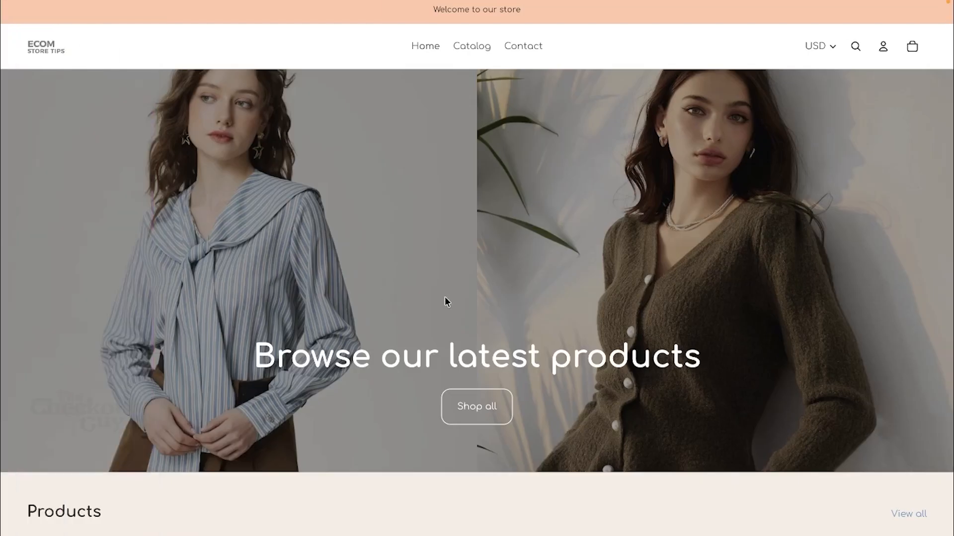
{"action": "scroll", "coordinate": [586, 198], "scroll_direction": "down", "scroll_amount": 10}
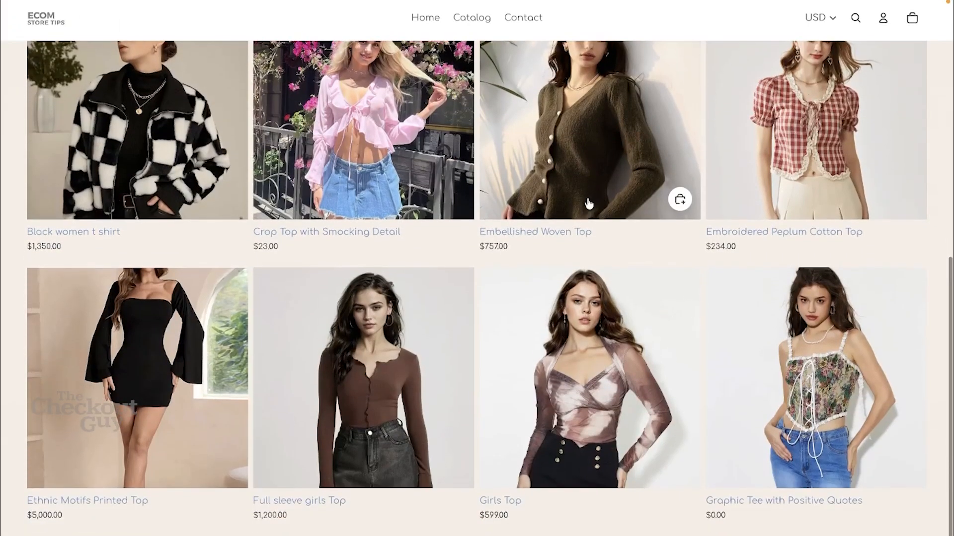
{"action": "left_click", "coordinate": [579, 276]}
{"action": "left_click", "coordinate": [747, 221]}
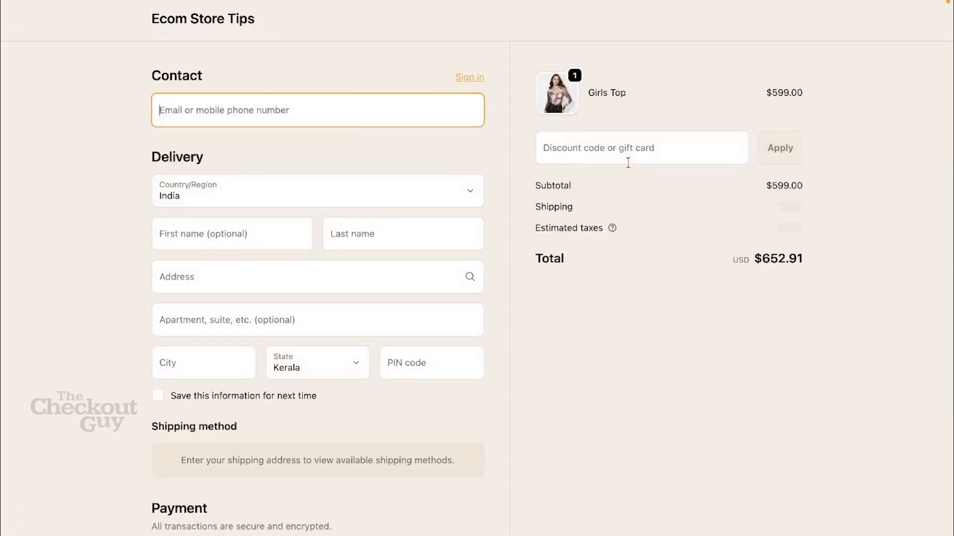
Step: Apply the copied 30%OFF discount code to the Girls Top checkout
{"action": "left_click", "coordinate": [626, 154]}
{"action": "key", "text": "ctrl+v"}
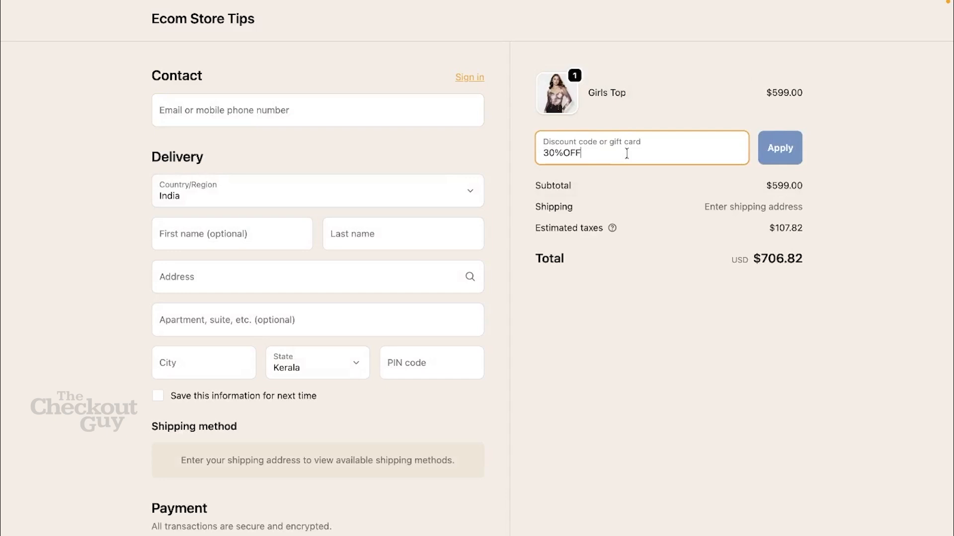
{"action": "left_click", "coordinate": [782, 141]}
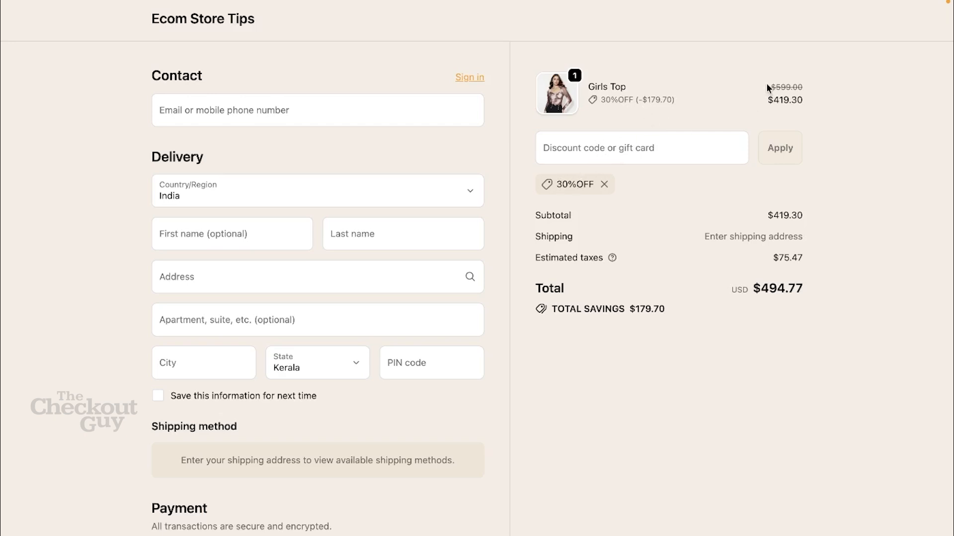
Step: Return to the storefront's home page and start an immediate checkout for the Ethnic Motifs Printed Top
{"action": "scroll", "coordinate": [766, 83], "scroll_direction": "left", "scroll_amount": 5}
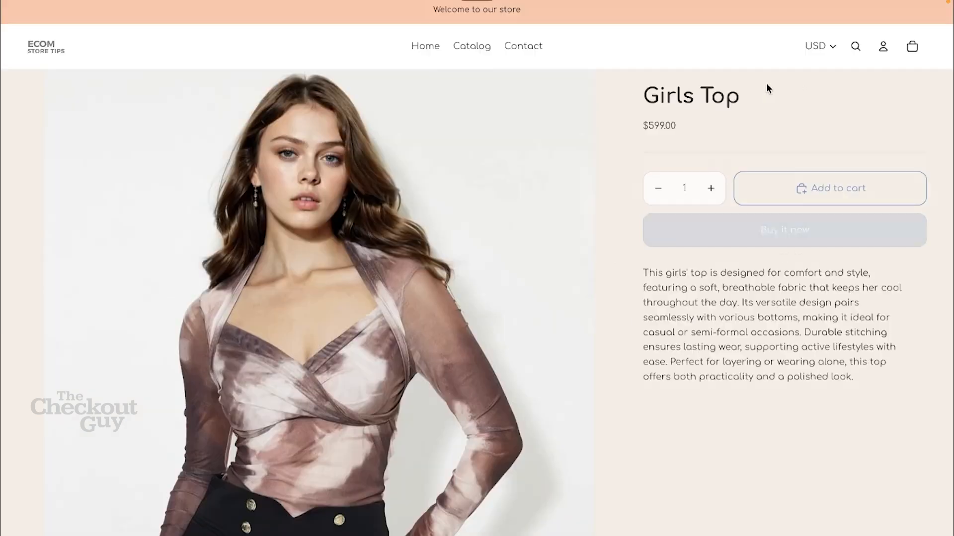
{"action": "left_click", "coordinate": [418, 48]}
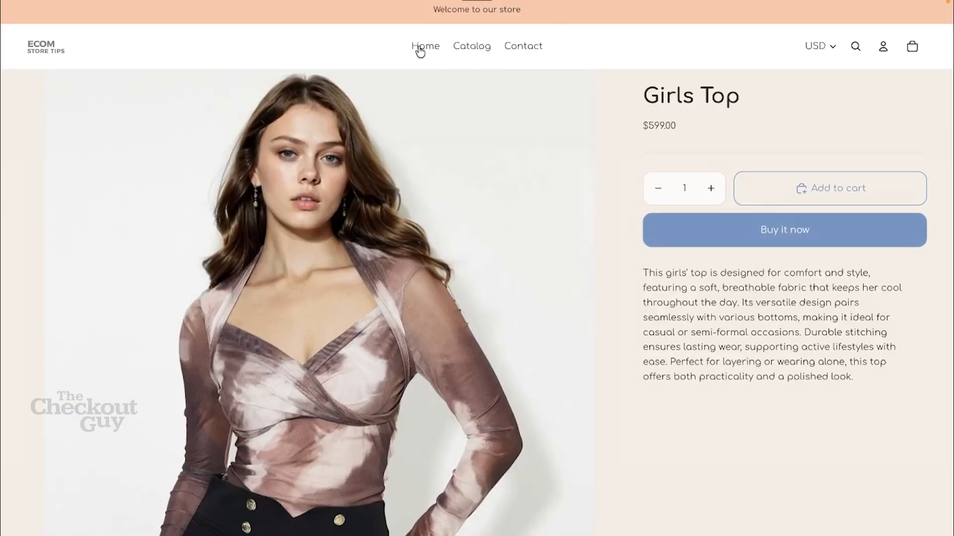
{"action": "scroll", "coordinate": [695, 305], "scroll_direction": "down", "scroll_amount": 10}
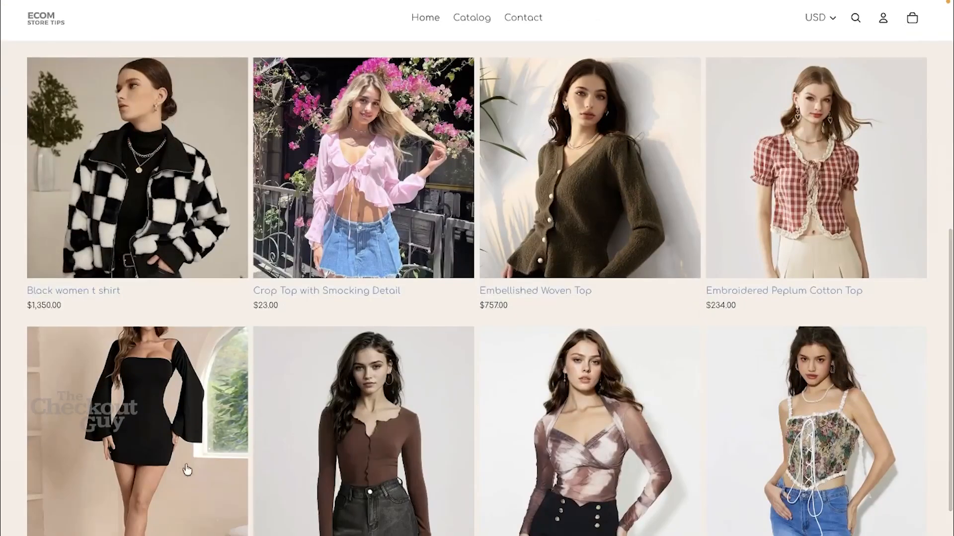
{"action": "left_click", "coordinate": [156, 471]}
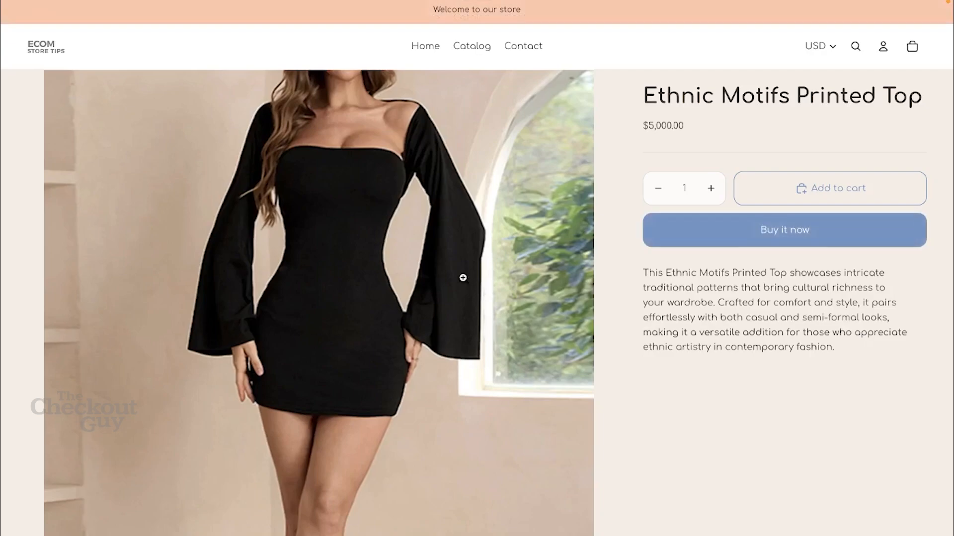
{"action": "left_click", "coordinate": [708, 224]}
Step: Apply the discount code 30%OFF to the Ethnic Motifs Printed Top checkout and check the discounted amount
{"action": "left_click", "coordinate": [598, 154]}
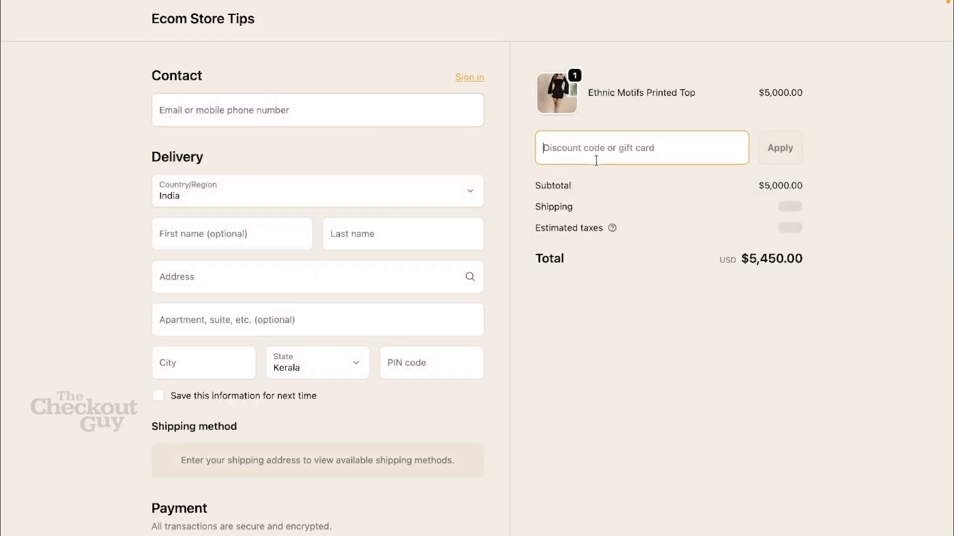
{"action": "type", "text": "30%OFF"}
{"action": "left_click", "coordinate": [775, 147]}
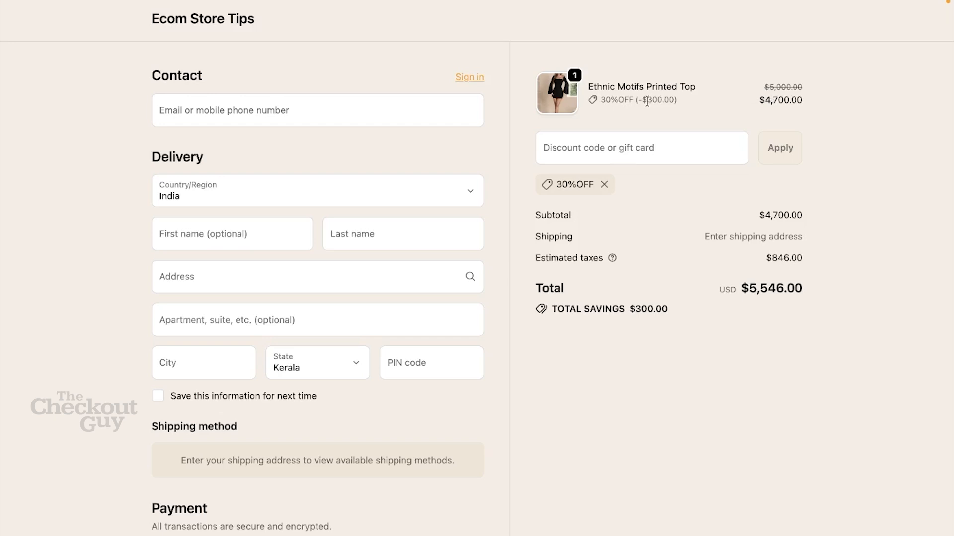
{"action": "left_click_drag", "start_coordinate": [646, 100], "coordinate": [656, 101]}
{"action": "left_click", "coordinate": [607, 122]}
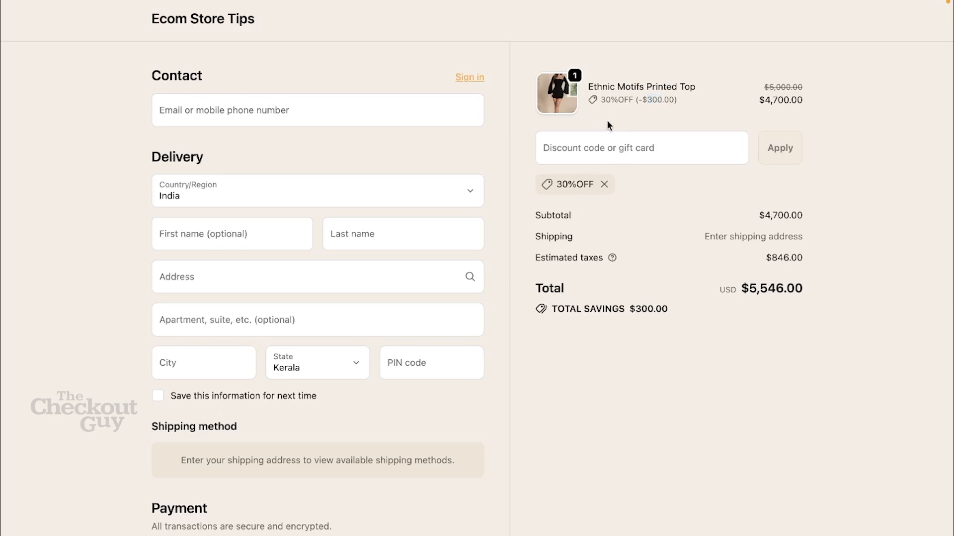